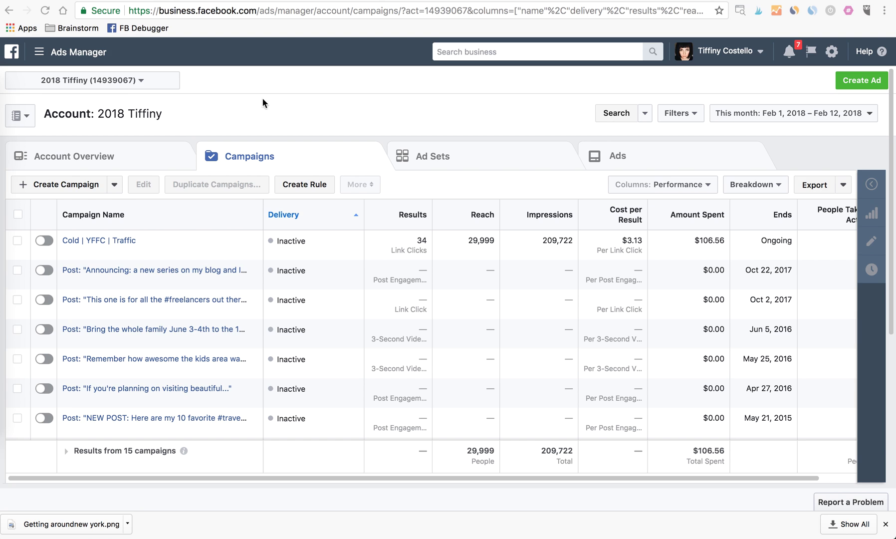
Step: Create a new campaign with the Engagement objective for post engagement, named "Warm | Retargeting | Engagement", and continue to the ad set
{"action": "left_click", "coordinate": [82, 192]}
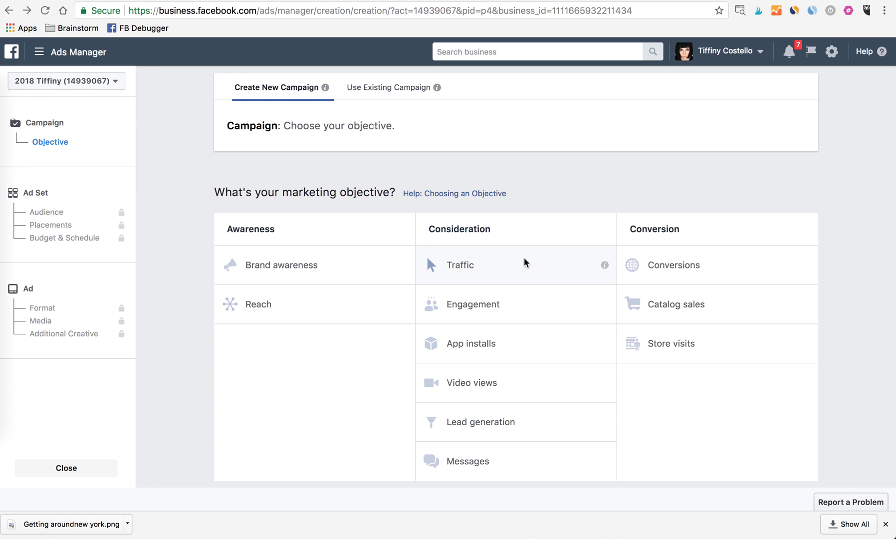
{"action": "left_click", "coordinate": [453, 310]}
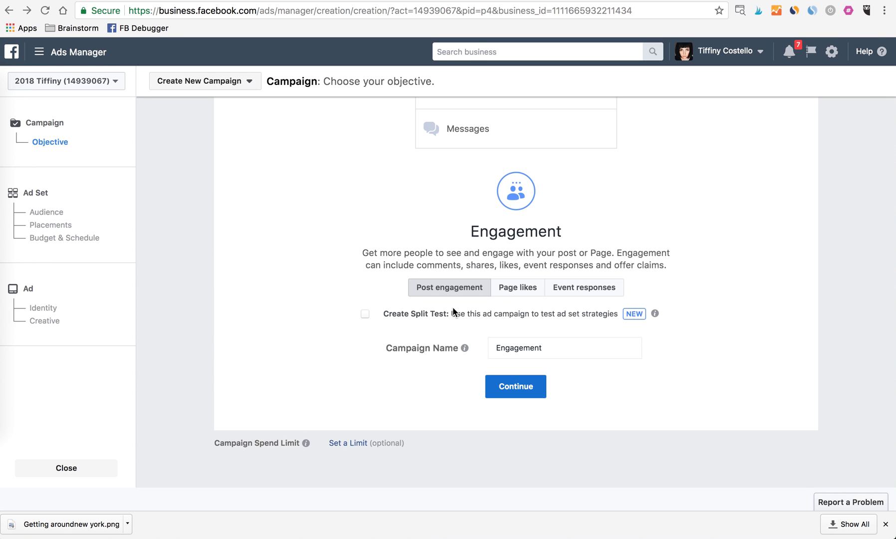
{"action": "double_click", "coordinate": [555, 343]}
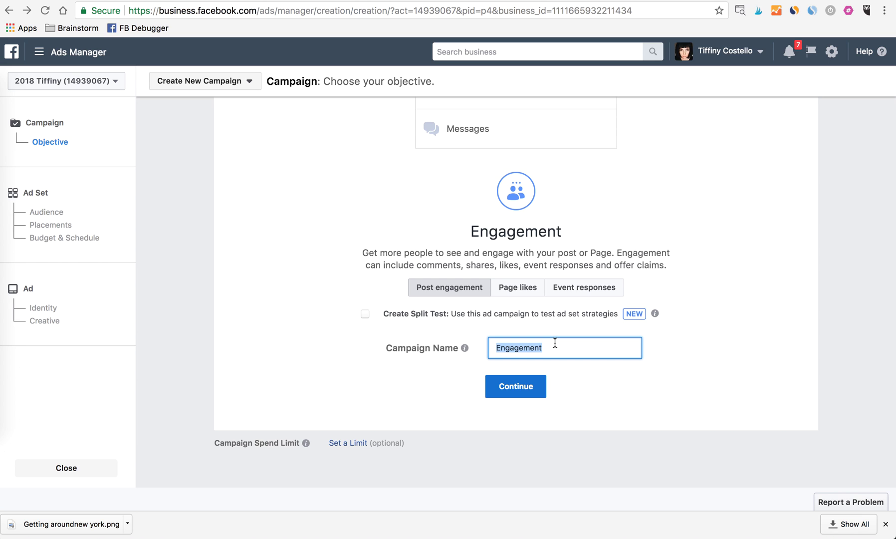
{"action": "type", "text": "Warm | Retargeting | Engagement"}
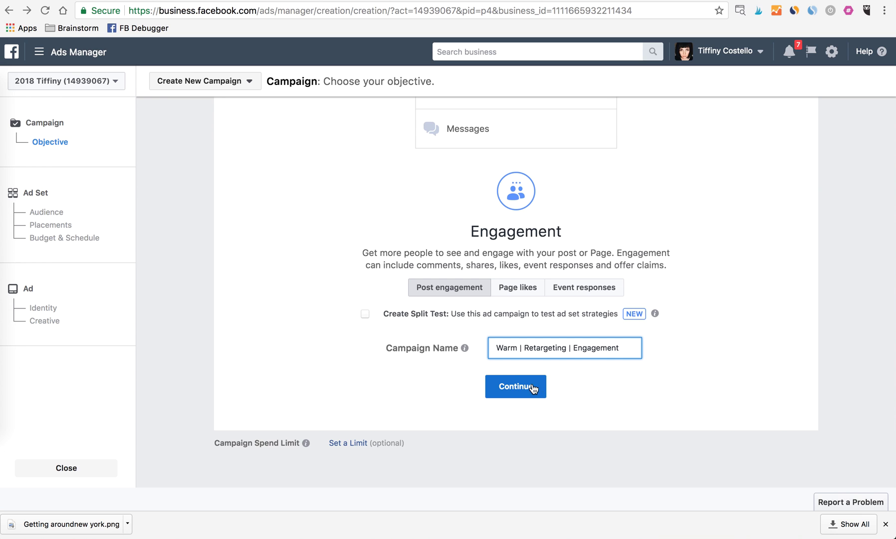
{"action": "left_click", "coordinate": [532, 388]}
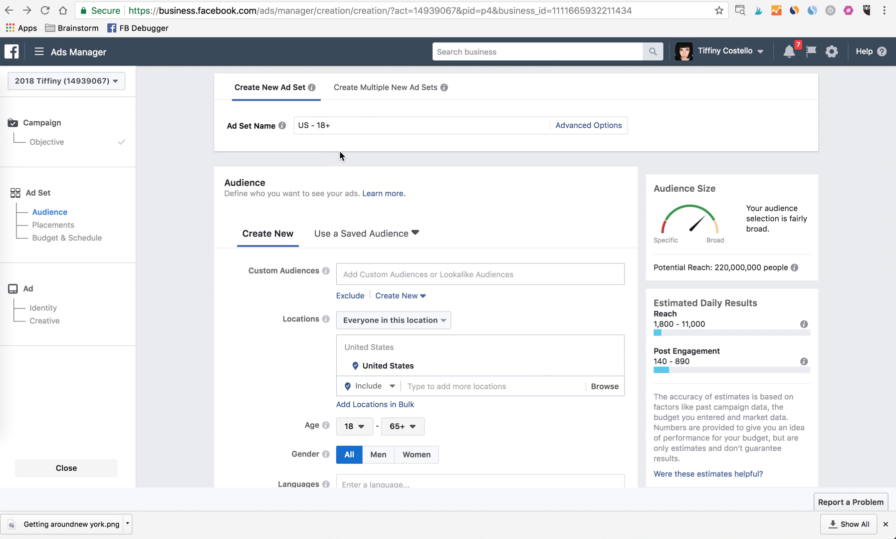
Step: Name the new ad set "YFFC - 30 Day"
{"action": "left_click", "coordinate": [353, 124]}
{"action": "type", "text": "YFFC"}
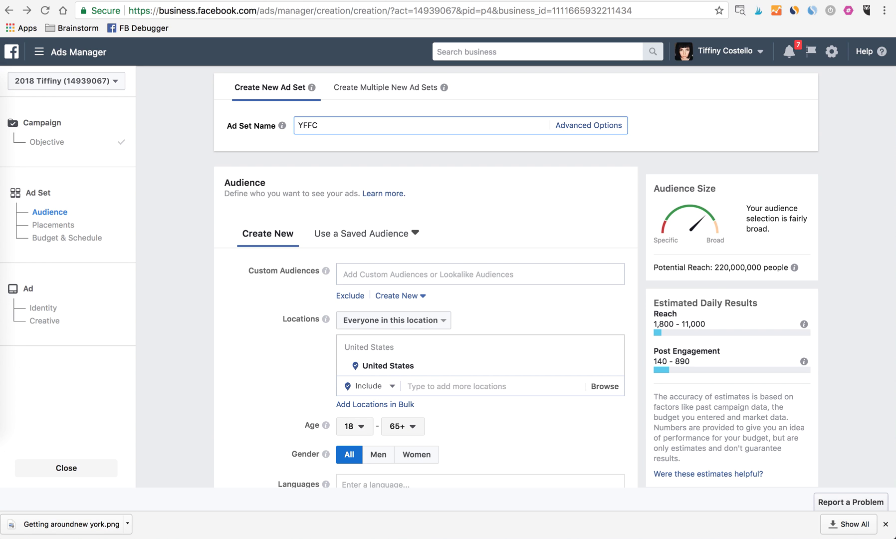
{"action": "type", "text": "- 30 Da"}
{"action": "key", "text": "BackSpace"}
{"action": "type", "text": "ay"}
Step: Create a website traffic custom audience of all YFFC Pixel visitors in the past 30 days, named "YFFC - 30 Days February"
{"action": "scroll", "coordinate": [296, 273], "scroll_direction": "down", "scroll_amount": 2}
{"action": "scroll", "coordinate": [297, 272], "scroll_direction": "down", "scroll_amount": 1}
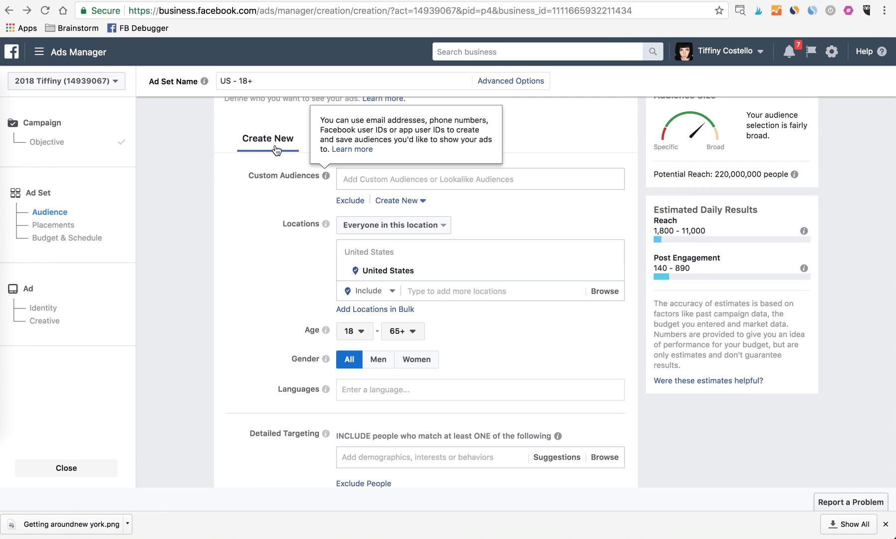
{"action": "left_click", "coordinate": [413, 205]}
{"action": "left_click", "coordinate": [404, 224]}
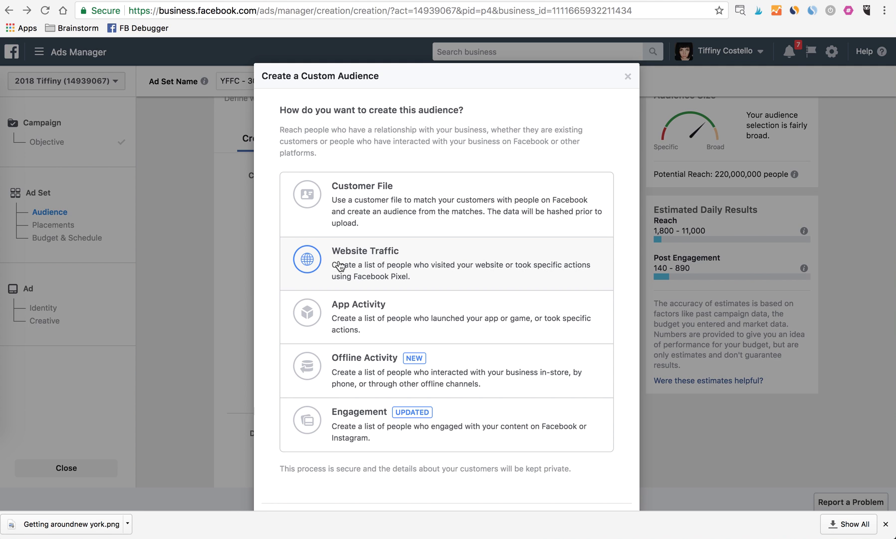
{"action": "left_click", "coordinate": [334, 263]}
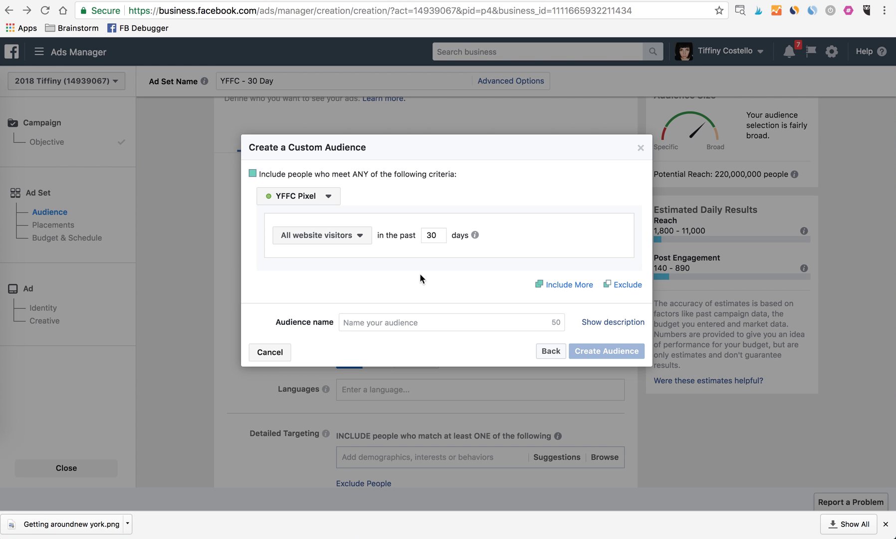
{"action": "left_click", "coordinate": [409, 324]}
{"action": "type", "text": "YFFC - 30 Days February"}
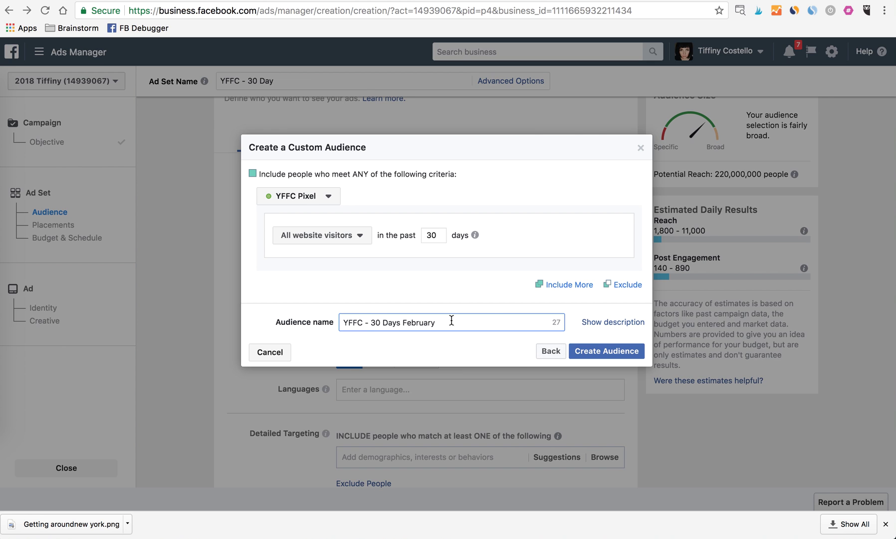
{"action": "left_click", "coordinate": [583, 350]}
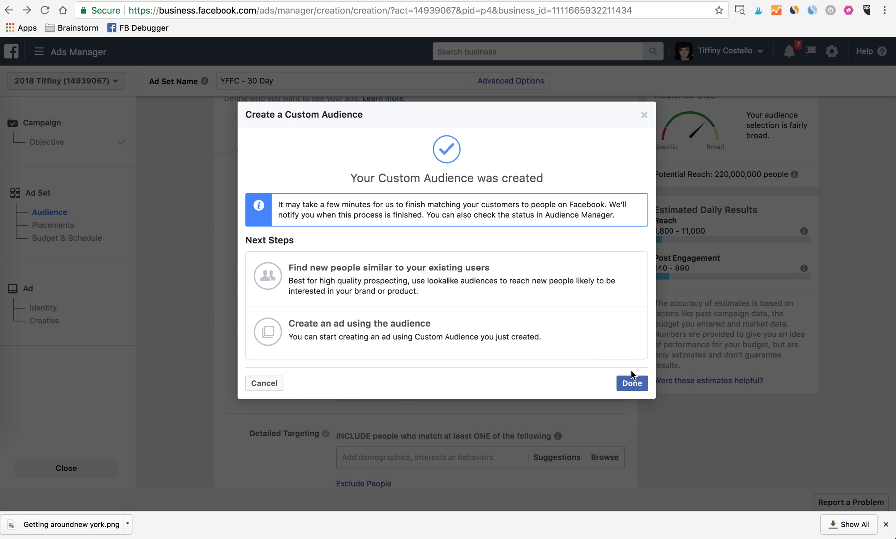
{"action": "left_click", "coordinate": [632, 383]}
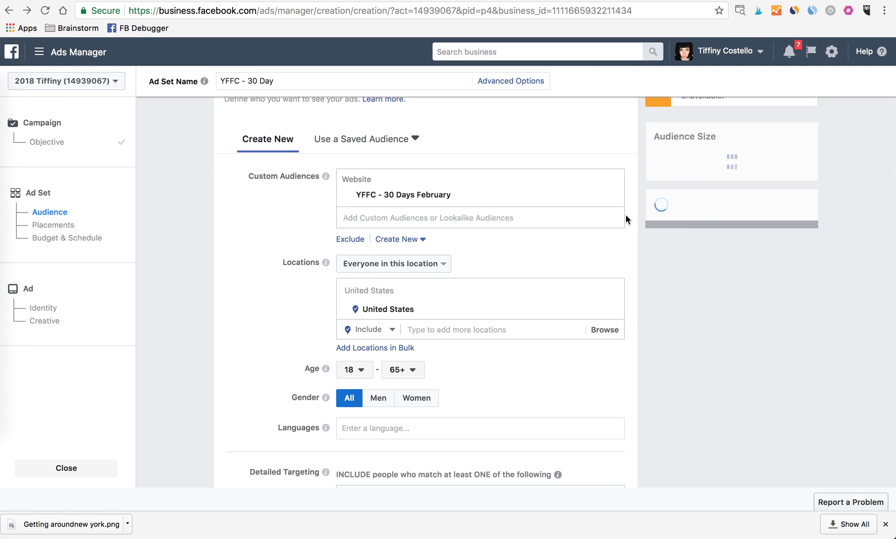
Step: Look through the existing custom and lookalike audiences available for the ad set, leaving the list without adding any
{"action": "scroll", "coordinate": [625, 214], "scroll_direction": "up", "scroll_amount": 3}
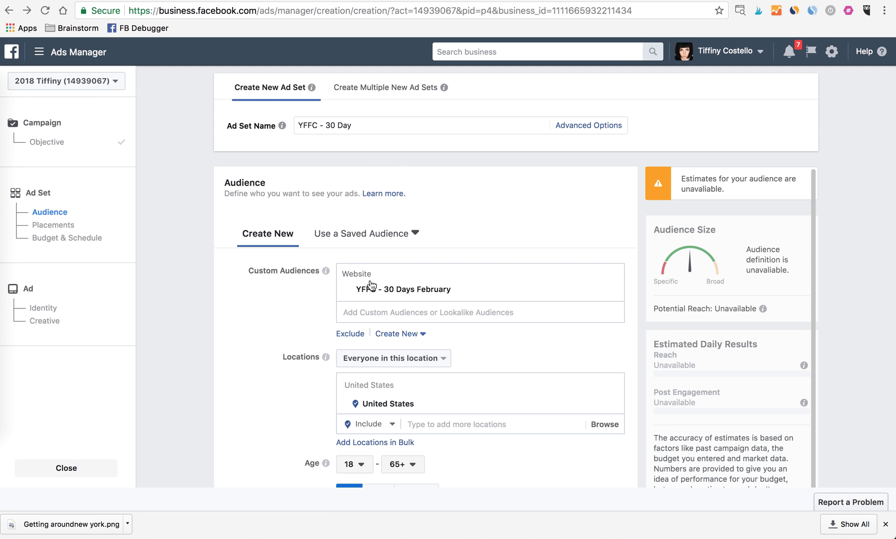
{"action": "scroll", "coordinate": [319, 342], "scroll_direction": "down", "scroll_amount": 2}
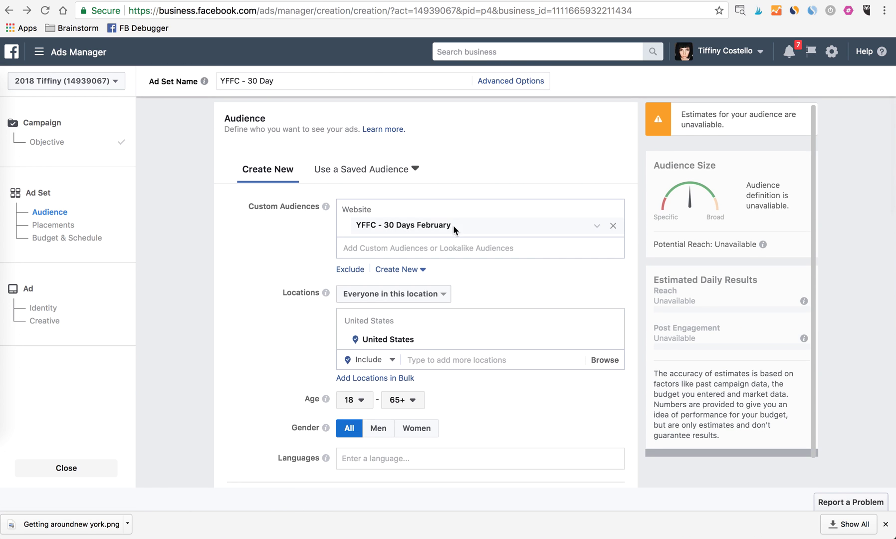
{"action": "left_click", "coordinate": [430, 243]}
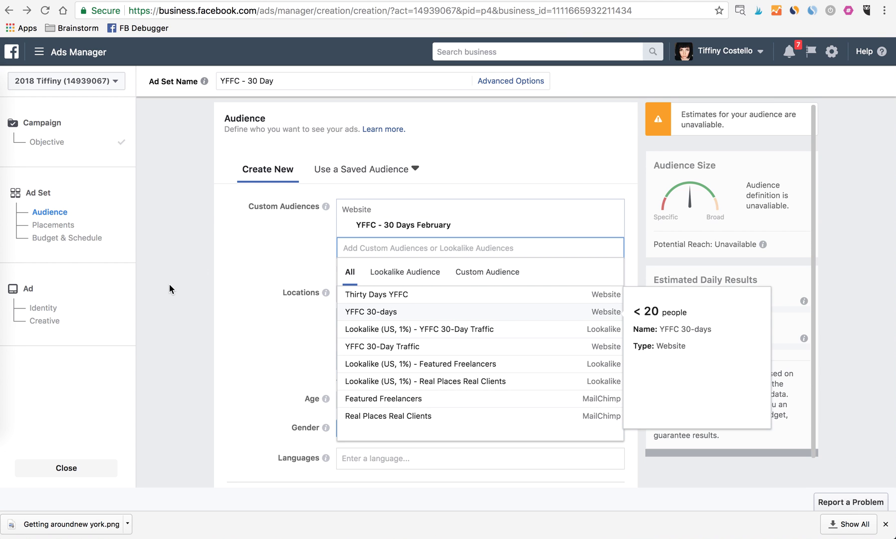
{"action": "left_click", "coordinate": [227, 262]}
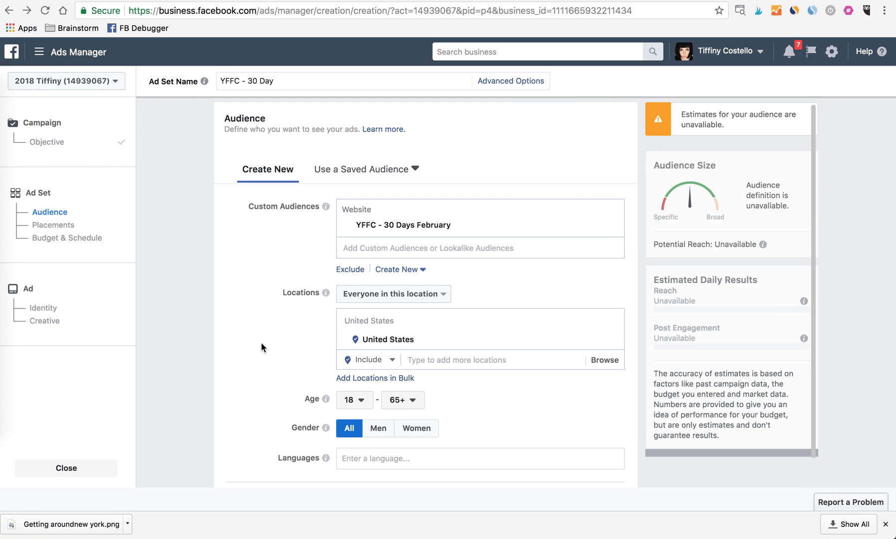
Step: Set the ad set's daily budget to $5.00
{"action": "scroll", "coordinate": [270, 358], "scroll_direction": "down", "scroll_amount": 3}
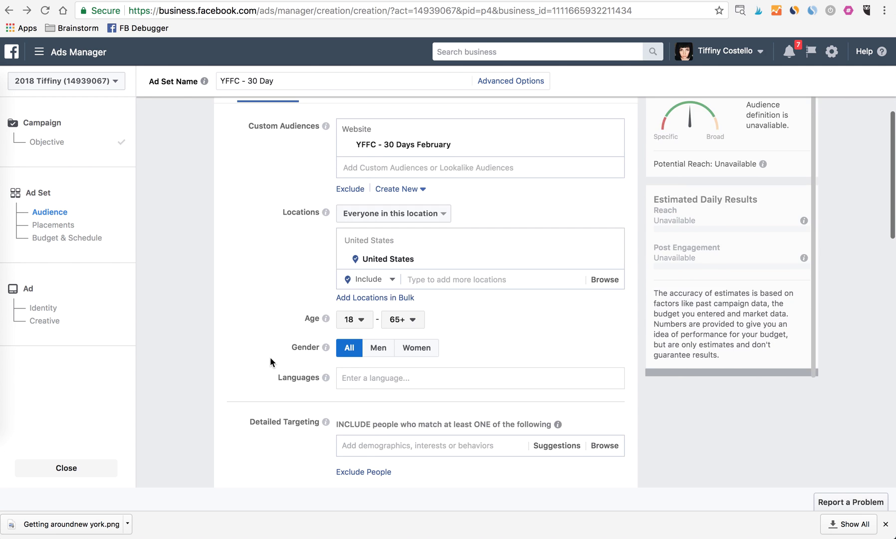
{"action": "scroll", "coordinate": [276, 357], "scroll_direction": "down", "scroll_amount": 1}
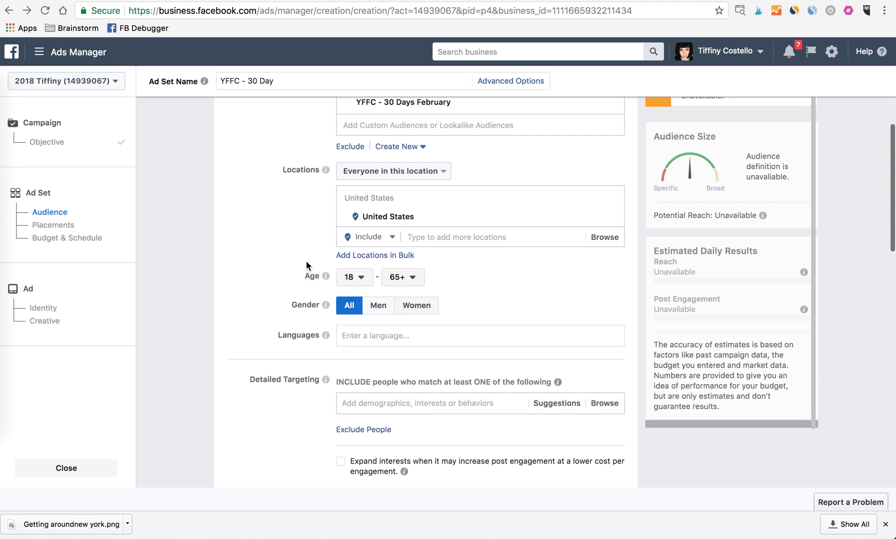
{"action": "scroll", "coordinate": [281, 282], "scroll_direction": "down", "scroll_amount": 5}
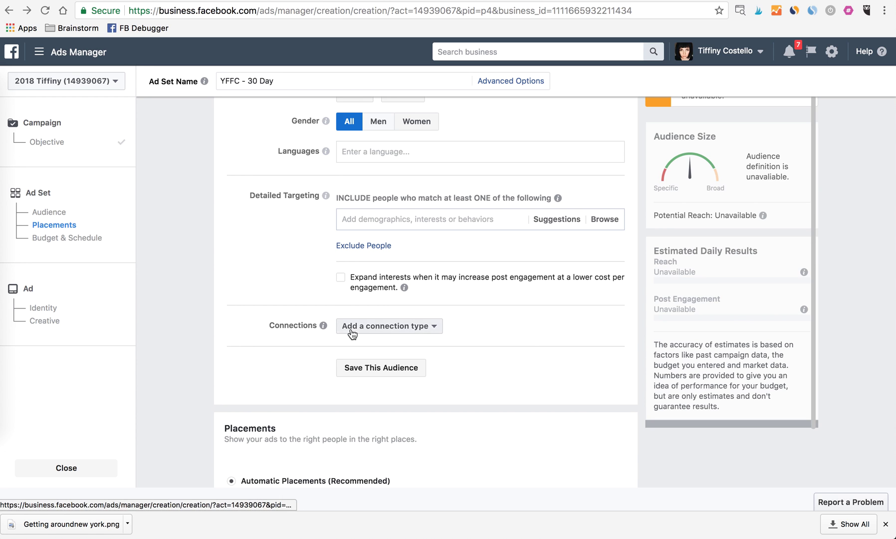
{"action": "scroll", "coordinate": [581, 322], "scroll_direction": "down", "scroll_amount": 4}
{"action": "scroll", "coordinate": [581, 326], "scroll_direction": "down", "scroll_amount": 4}
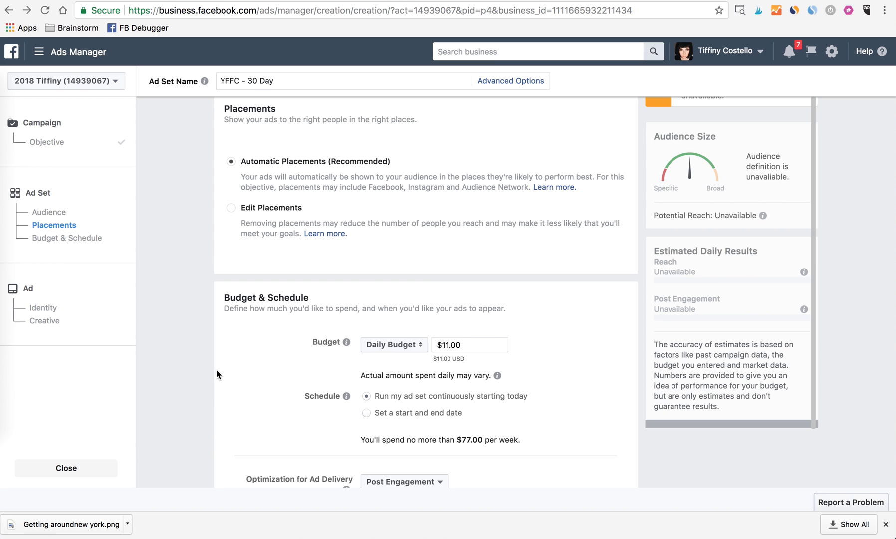
{"action": "scroll", "coordinate": [216, 368], "scroll_direction": "down", "scroll_amount": 3}
{"action": "left_click", "coordinate": [446, 205]}
{"action": "key", "text": "BackSpace"}
{"action": "key", "text": "BackSpace"}
{"action": "type", "text": "5"}
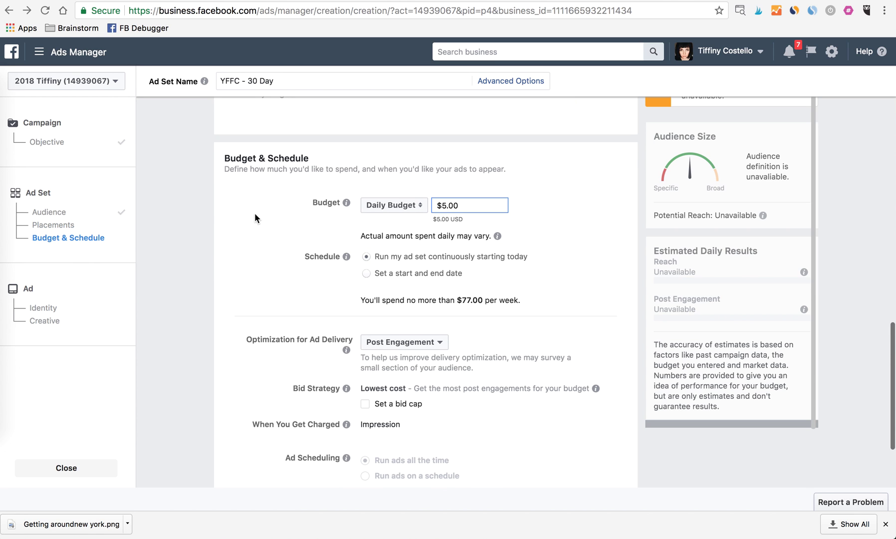
{"action": "left_click", "coordinate": [224, 267]}
Step: Keep Post Engagement as the optimization for ad delivery and continue to the ad setup
{"action": "scroll", "coordinate": [261, 301], "scroll_direction": "down", "scroll_amount": 2}
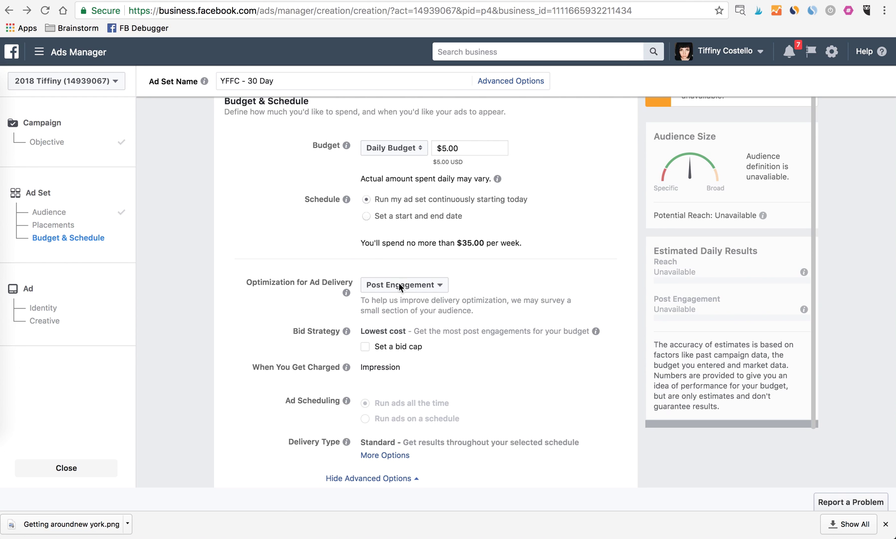
{"action": "left_click", "coordinate": [441, 283]}
{"action": "scroll", "coordinate": [270, 323], "scroll_direction": "down", "scroll_amount": 2}
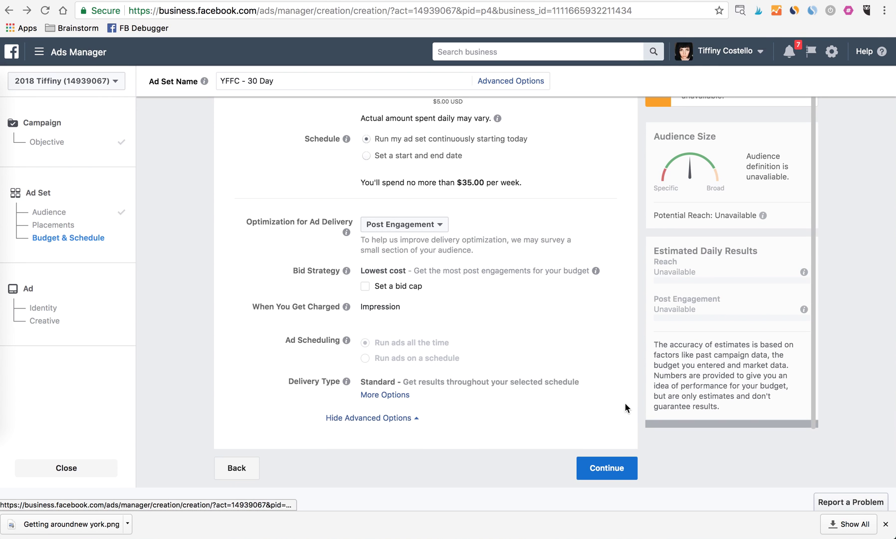
{"action": "left_click", "coordinate": [617, 469]}
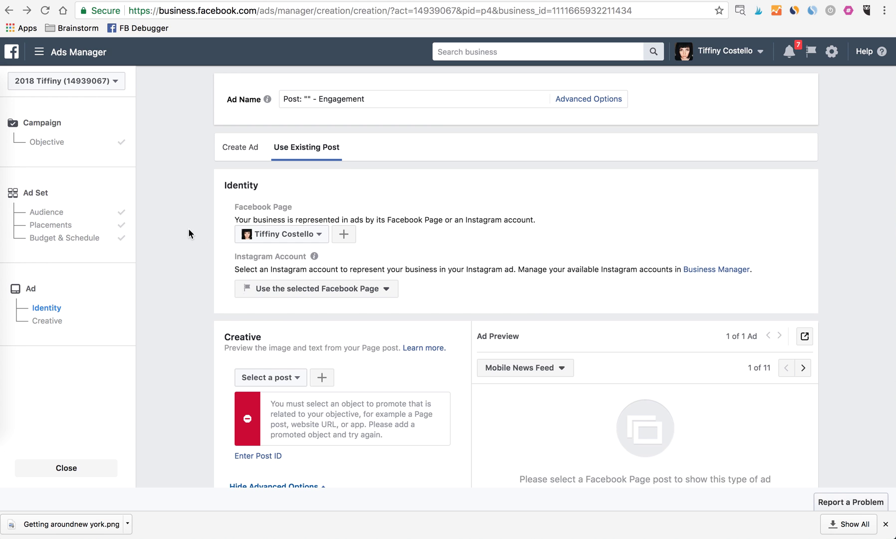
Step: Check the Instagram account choices, and select the existing February 4 post about 14 places to find freelance clients as the ad creative
{"action": "left_click", "coordinate": [386, 292]}
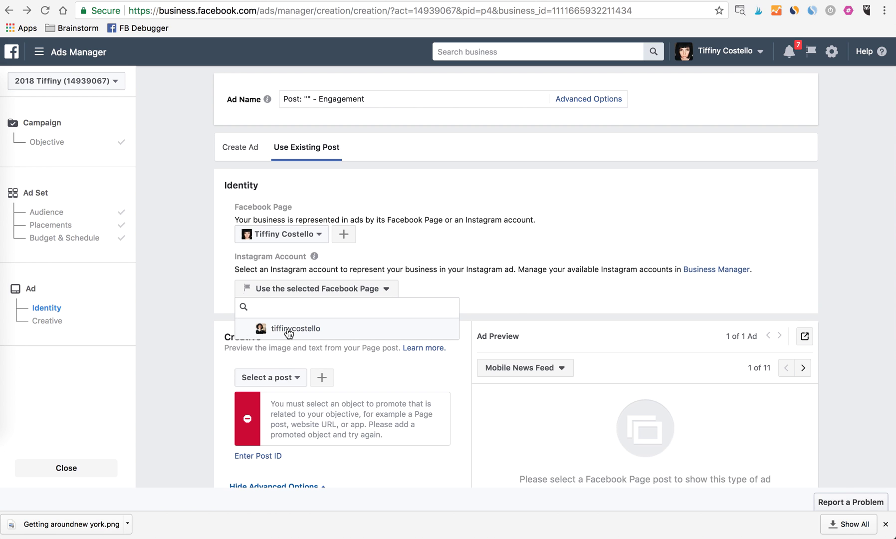
{"action": "left_click", "coordinate": [204, 336]}
{"action": "scroll", "coordinate": [204, 339], "scroll_direction": "down", "scroll_amount": 2}
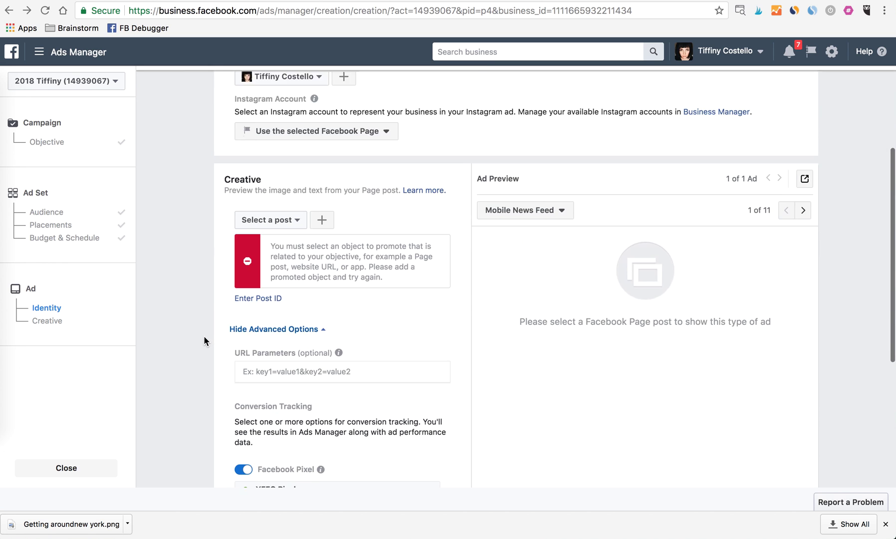
{"action": "scroll", "coordinate": [204, 335], "scroll_direction": "down", "scroll_amount": 2}
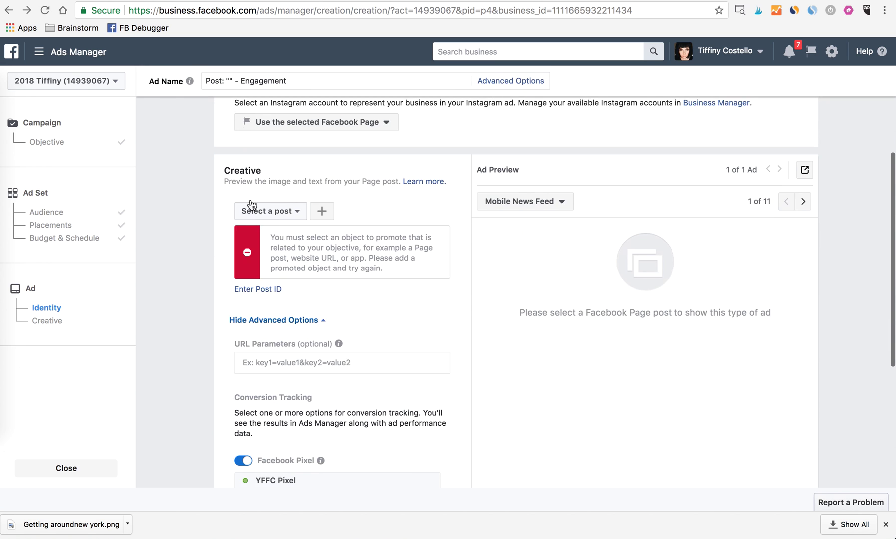
{"action": "left_click", "coordinate": [291, 210]}
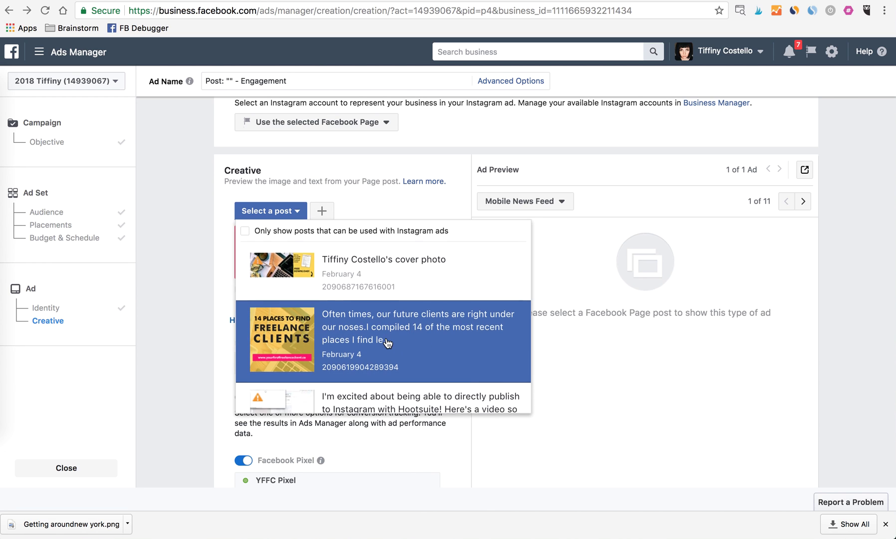
{"action": "scroll", "coordinate": [388, 344], "scroll_direction": "down", "scroll_amount": 3}
{"action": "scroll", "coordinate": [387, 343], "scroll_direction": "up", "scroll_amount": 2}
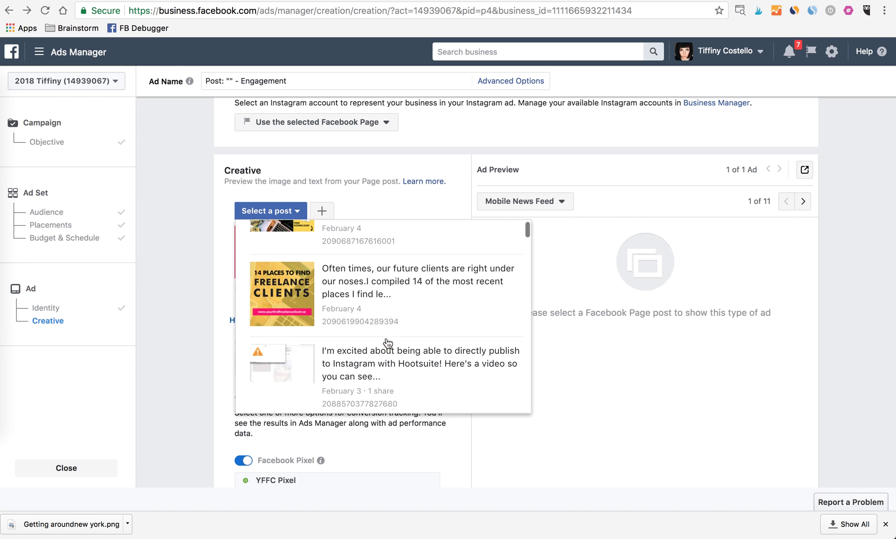
{"action": "left_click", "coordinate": [372, 284]}
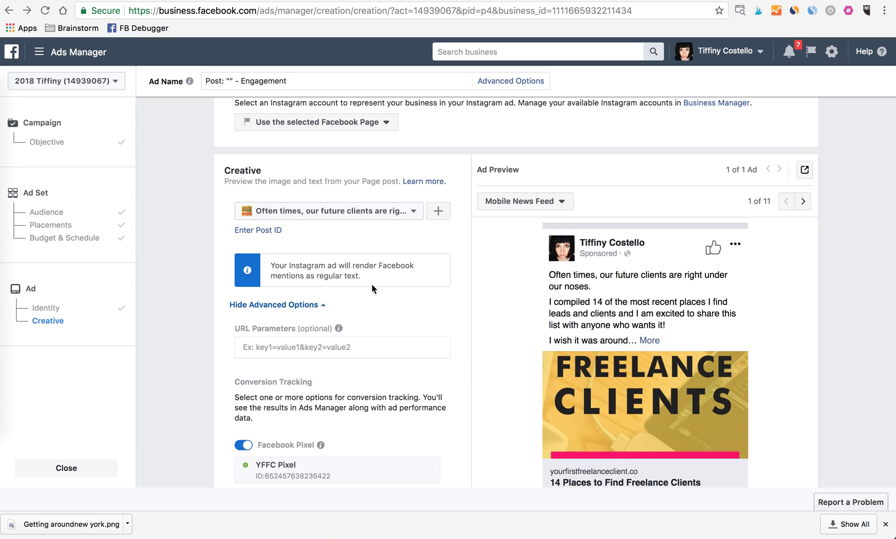
Step: Review the ad's mobile news feed preview, its conversion tracking settings and the notices below them
{"action": "scroll", "coordinate": [477, 377], "scroll_direction": "down", "scroll_amount": 3}
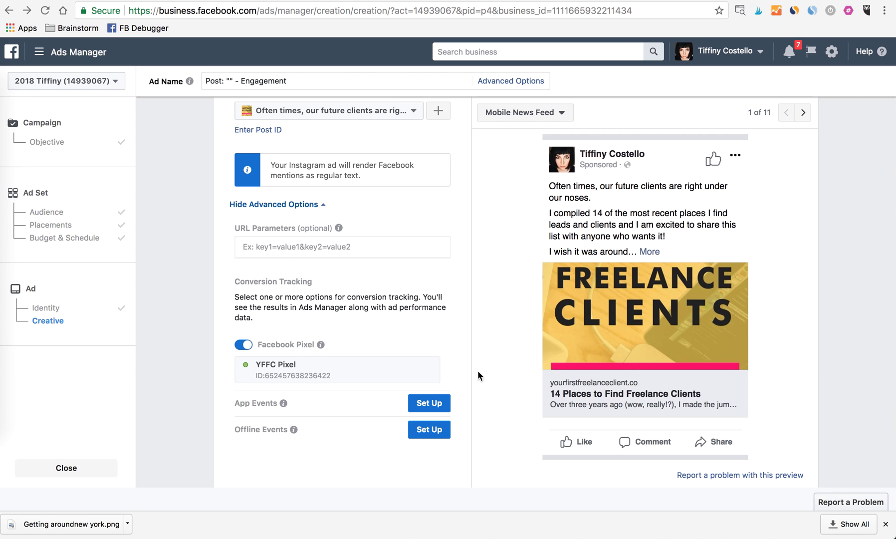
{"action": "scroll", "coordinate": [478, 370], "scroll_direction": "down", "scroll_amount": 3}
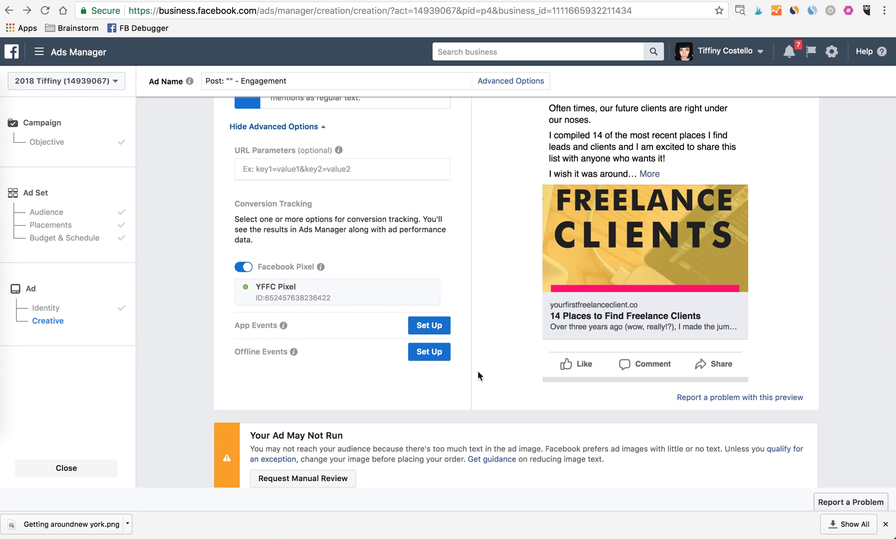
{"action": "scroll", "coordinate": [478, 371], "scroll_direction": "up", "scroll_amount": 3}
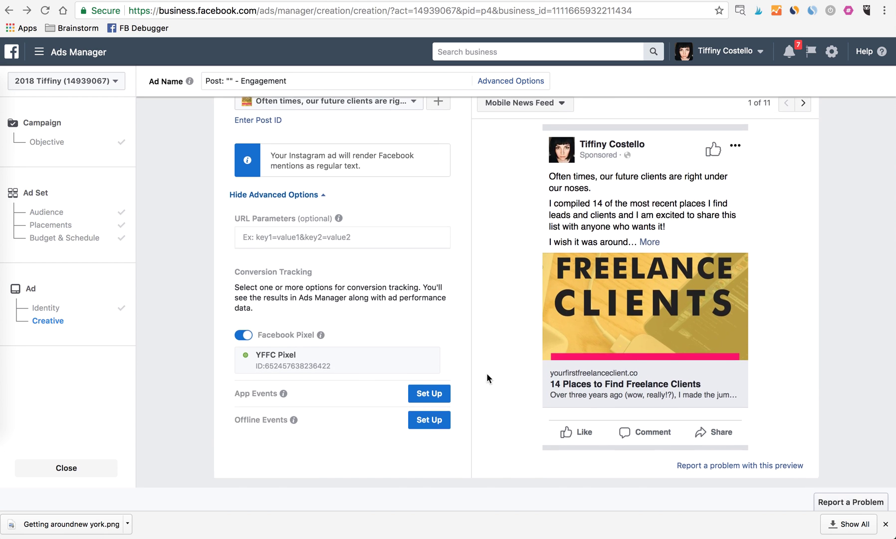
{"action": "scroll", "coordinate": [486, 372], "scroll_direction": "down", "scroll_amount": 8}
{"action": "scroll", "coordinate": [473, 319], "scroll_direction": "up", "scroll_amount": 10}
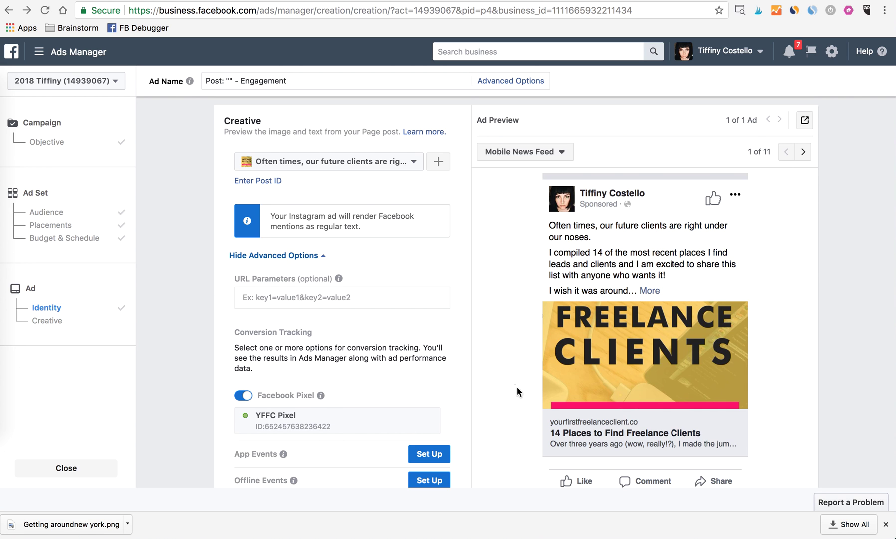
{"action": "scroll", "coordinate": [502, 313], "scroll_direction": "up", "scroll_amount": 5}
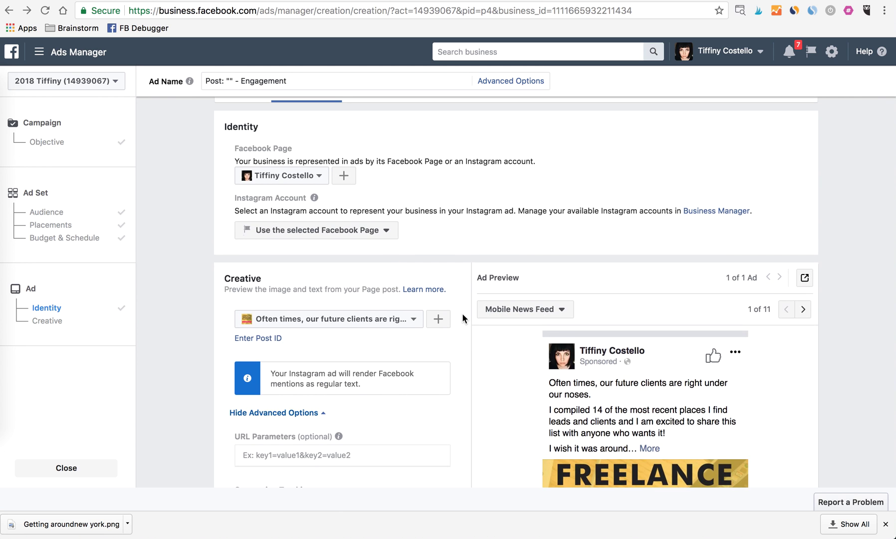
Step: Return to the ad set's audience settings and review the custom audience, location, age, gender, detailed targeting and connection options
{"action": "scroll", "coordinate": [462, 320], "scroll_direction": "up", "scroll_amount": 2}
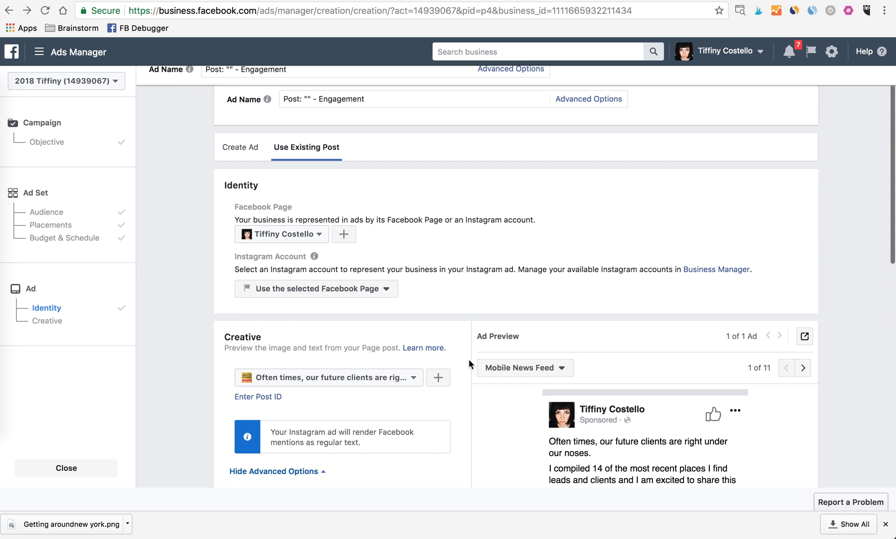
{"action": "left_click", "coordinate": [54, 213]}
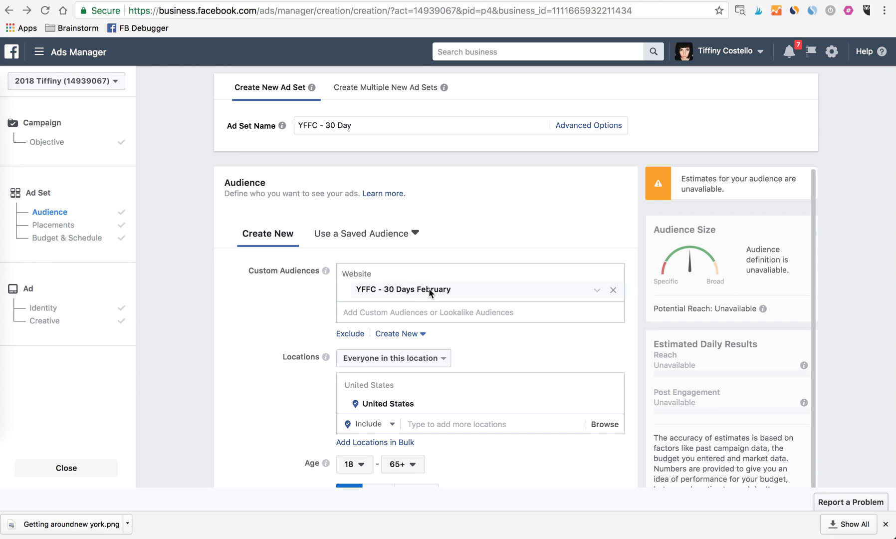
{"action": "scroll", "coordinate": [283, 331], "scroll_direction": "down", "scroll_amount": 5}
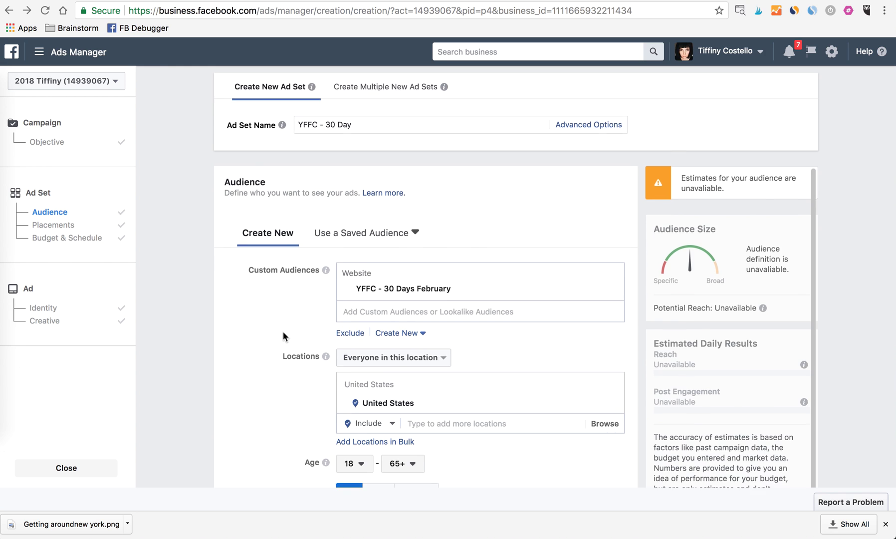
{"action": "scroll", "coordinate": [283, 331], "scroll_direction": "down", "scroll_amount": 2}
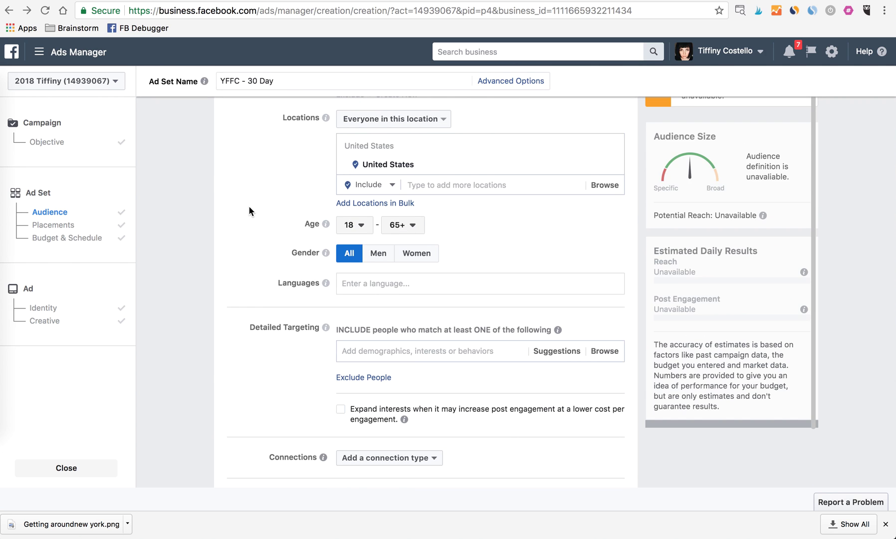
{"action": "scroll", "coordinate": [248, 206], "scroll_direction": "up", "scroll_amount": 10}
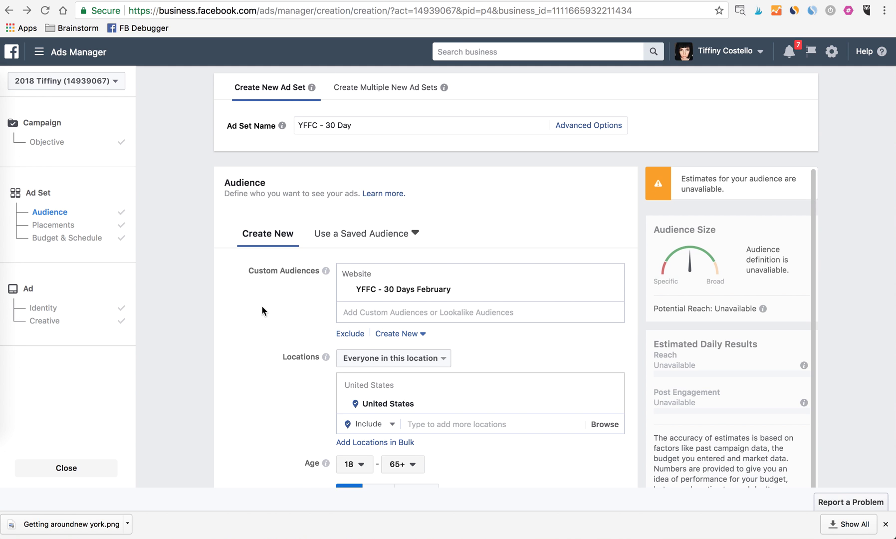
{"action": "scroll", "coordinate": [262, 308], "scroll_direction": "down", "scroll_amount": 5}
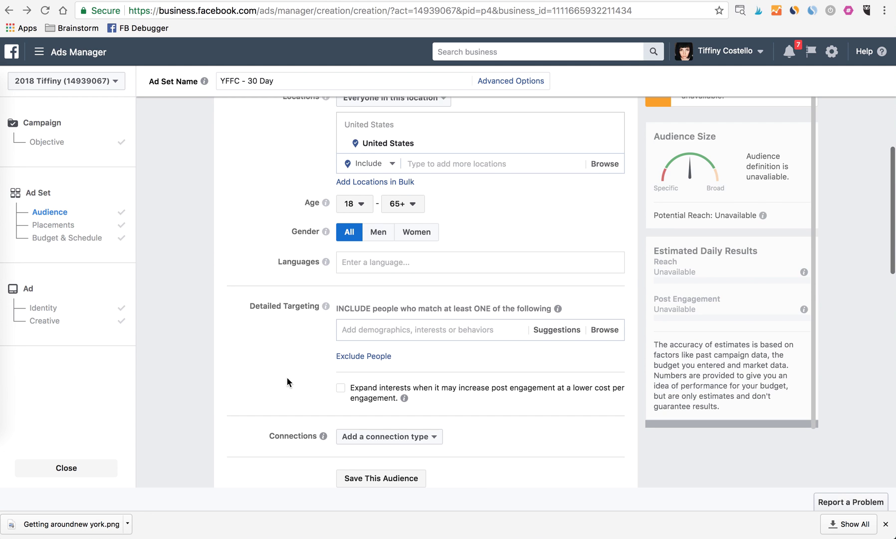
{"action": "scroll", "coordinate": [287, 380], "scroll_direction": "down", "scroll_amount": 10}
{"action": "scroll", "coordinate": [287, 379], "scroll_direction": "up", "scroll_amount": 20}
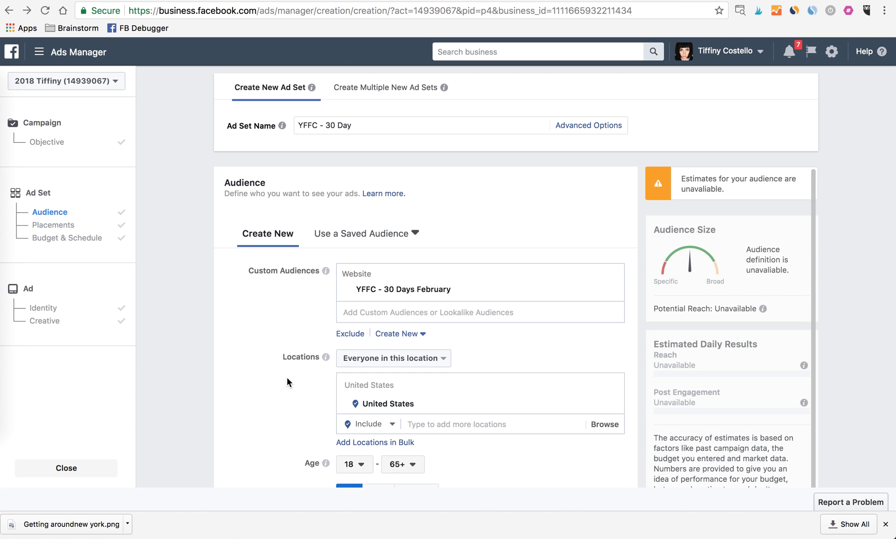